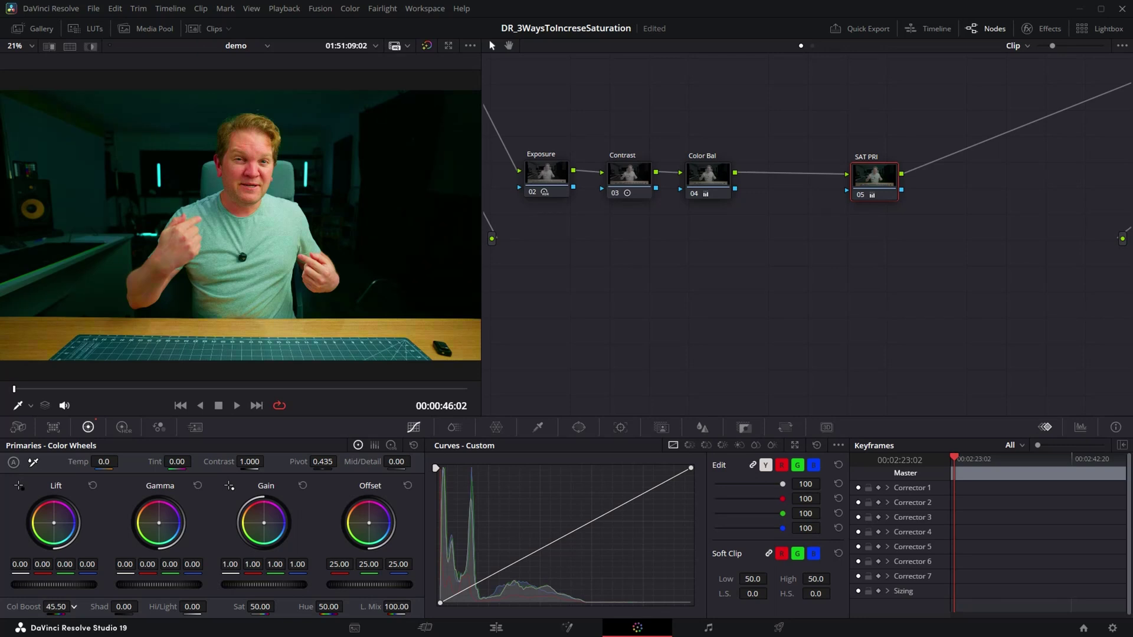
Reset the SAT PRI node's Color Boost to 0.00 and set its saturation to 72.00.
double_click(24, 606)
drag(23, 607, 12, 607)
double_click(239, 605)
Display the Vectorscope and compare the shot with the SAT PRI node disabled and re-enabled.
click(1080, 427)
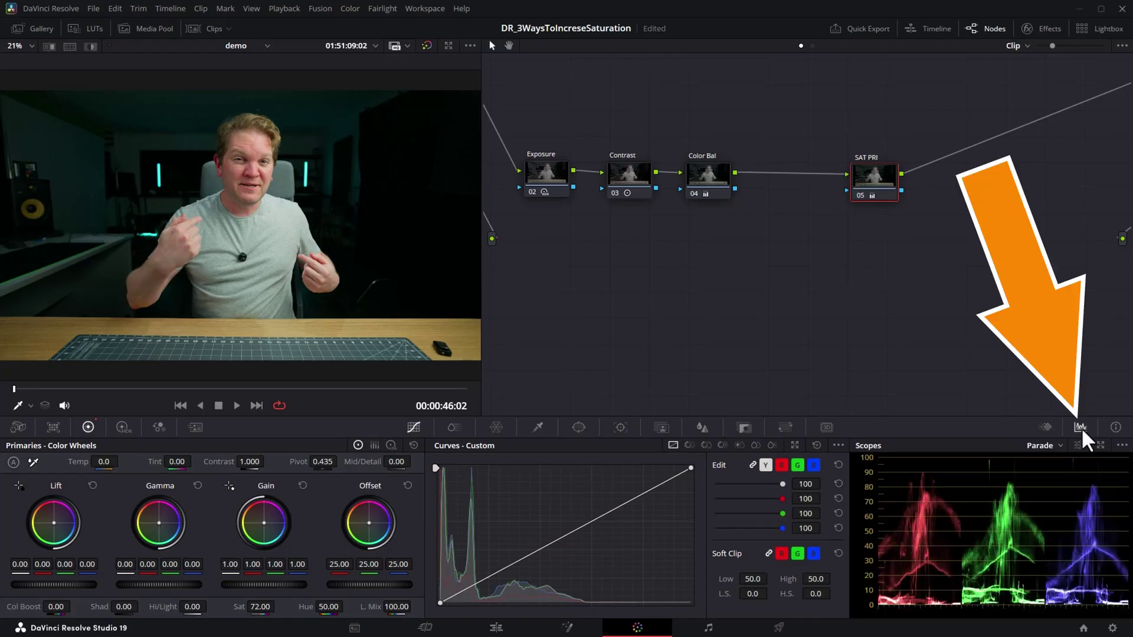
click(1059, 446)
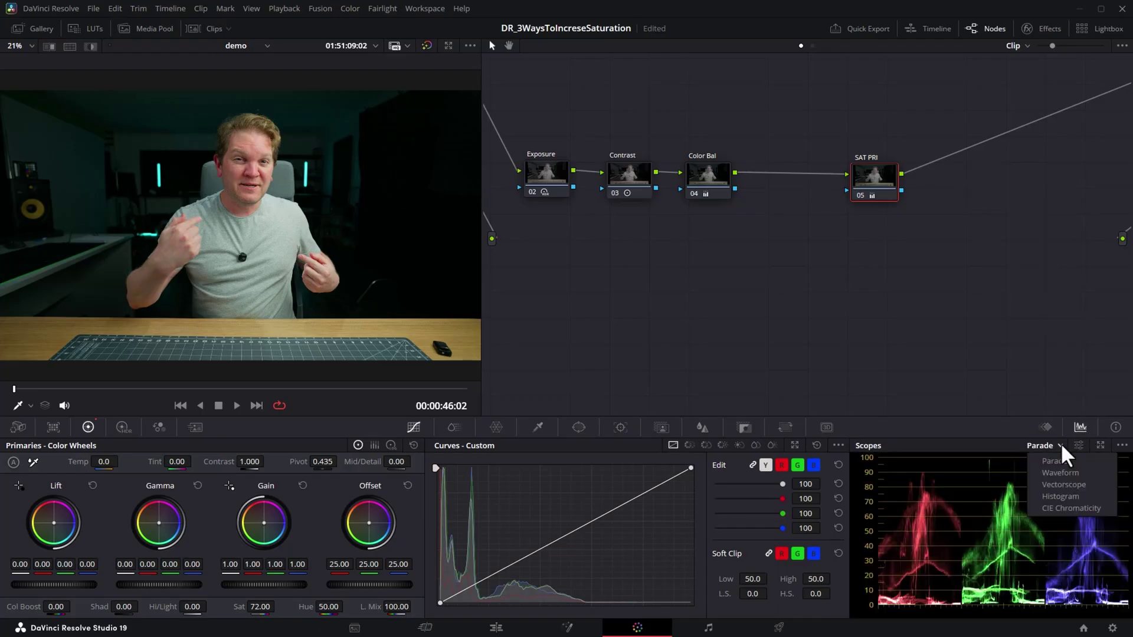
click(1065, 484)
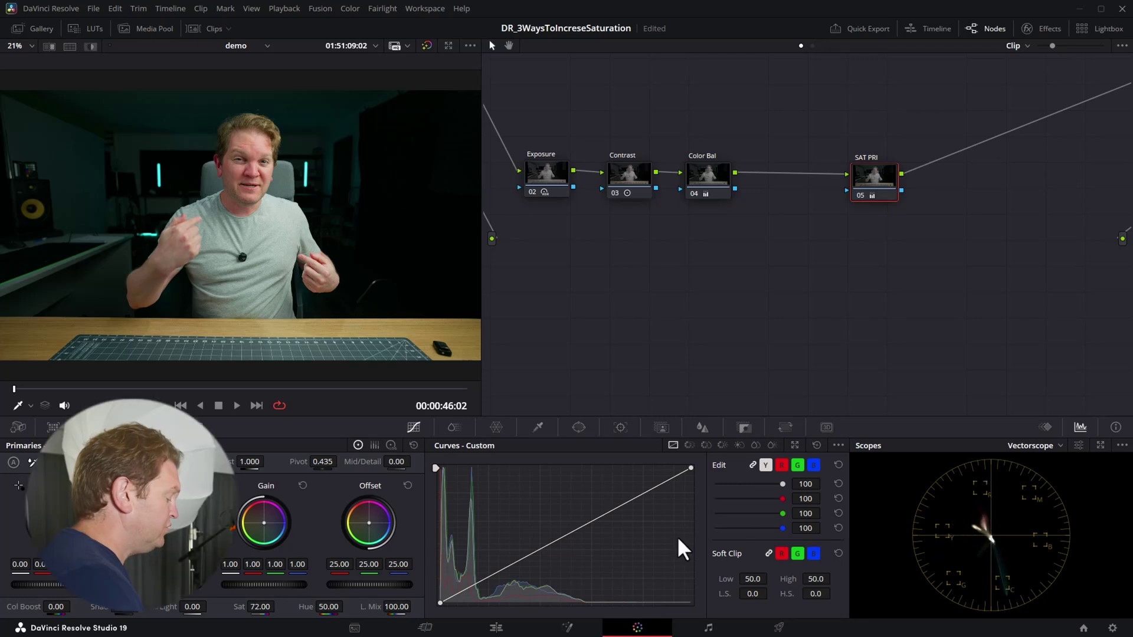
key(ctrl+d)
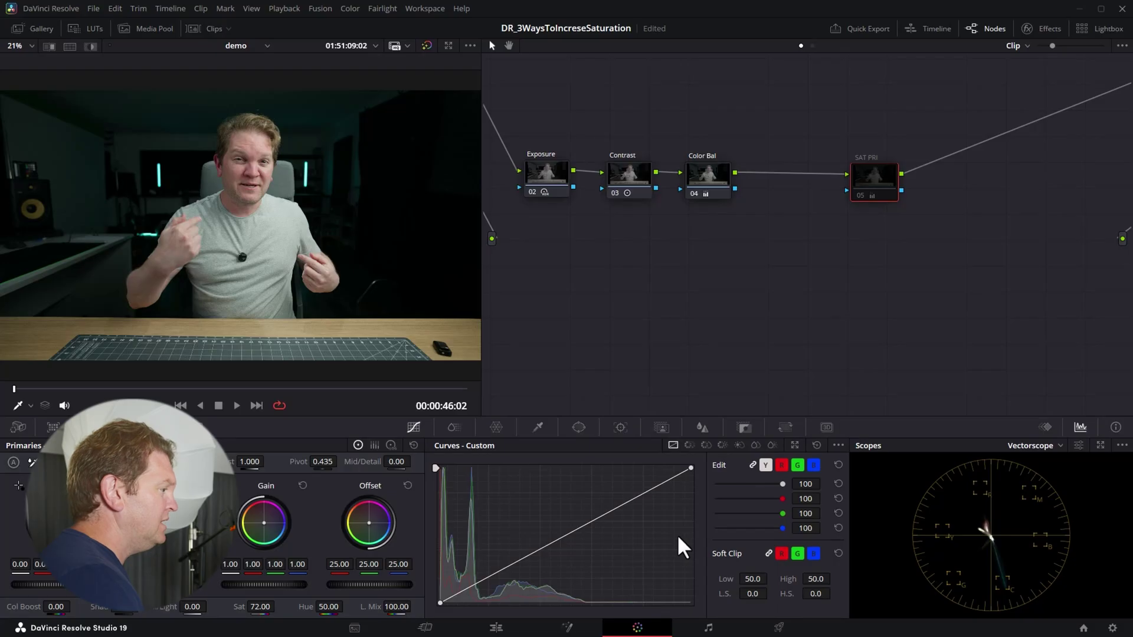
key(ctrl+d)
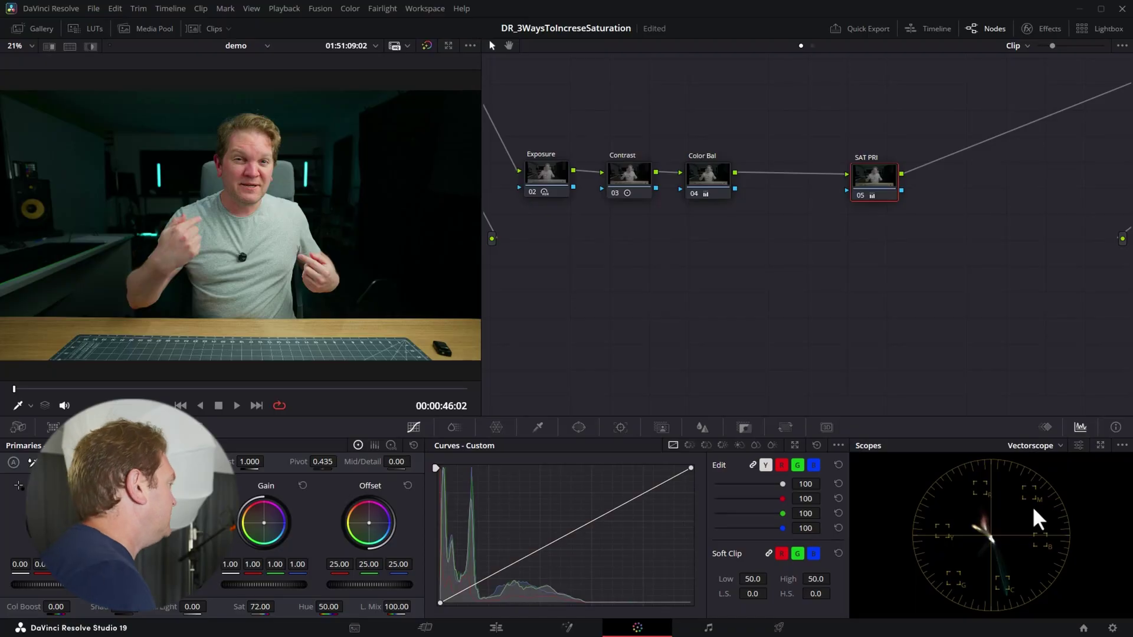
Switch the scope to Waveform and enable Display Qualifier Focus for sampling the zoomed-in shot.
scroll(219, 238, up, 3)
scroll(227, 230, up, 5)
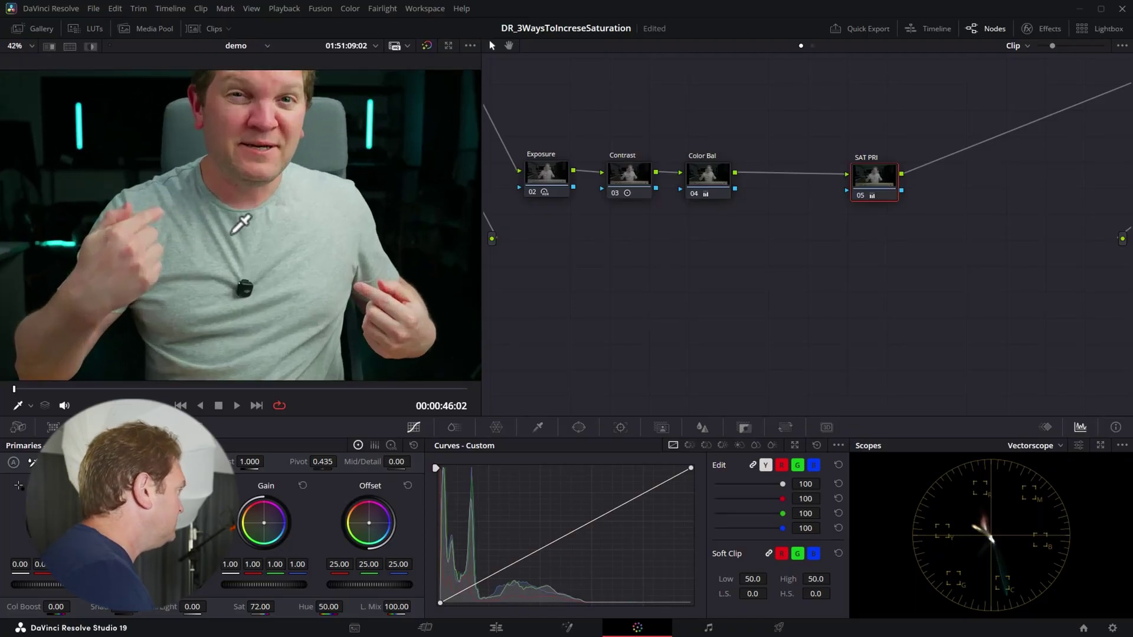
click(1060, 445)
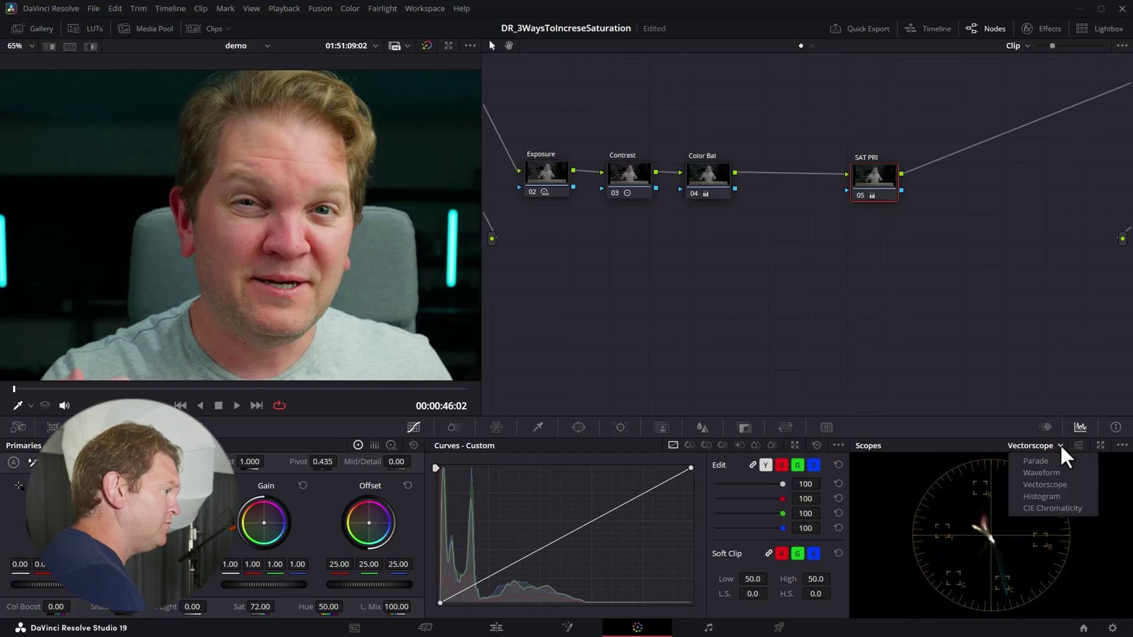
click(1070, 472)
click(1122, 446)
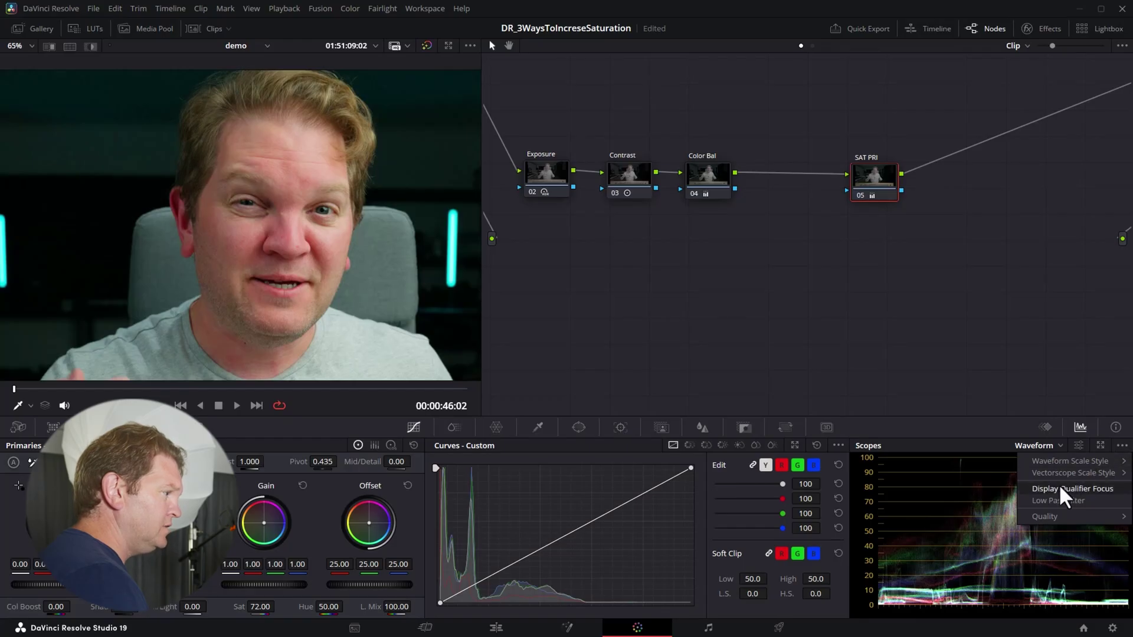
click(1111, 487)
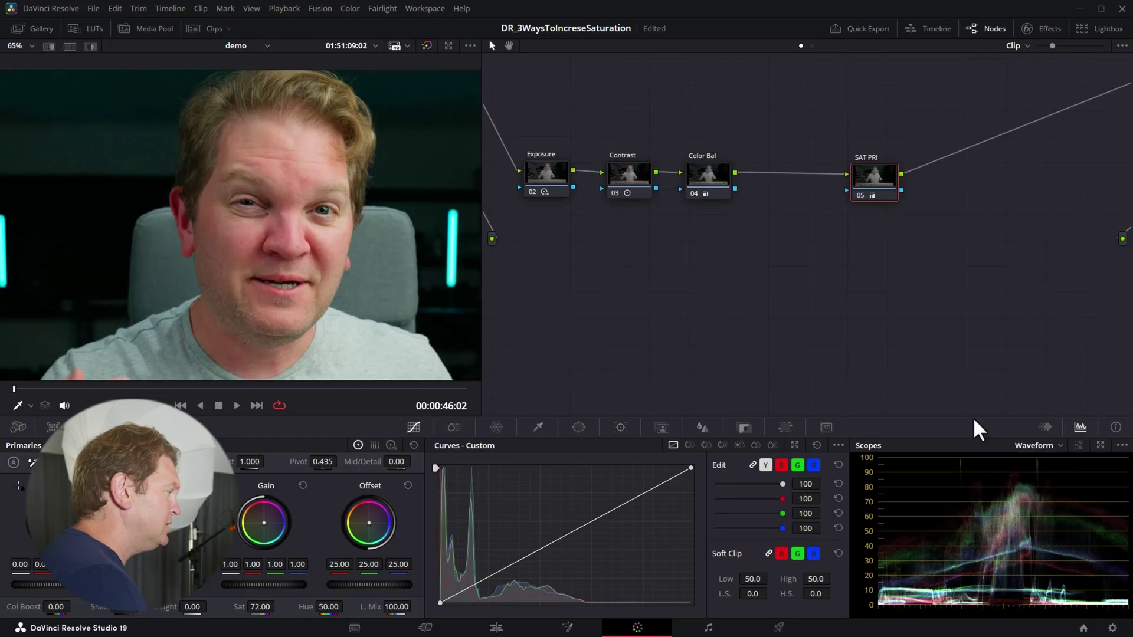
Set the viewer's on-screen control to Qualifier and the waveform scope to show only the Y channel.
click(30, 407)
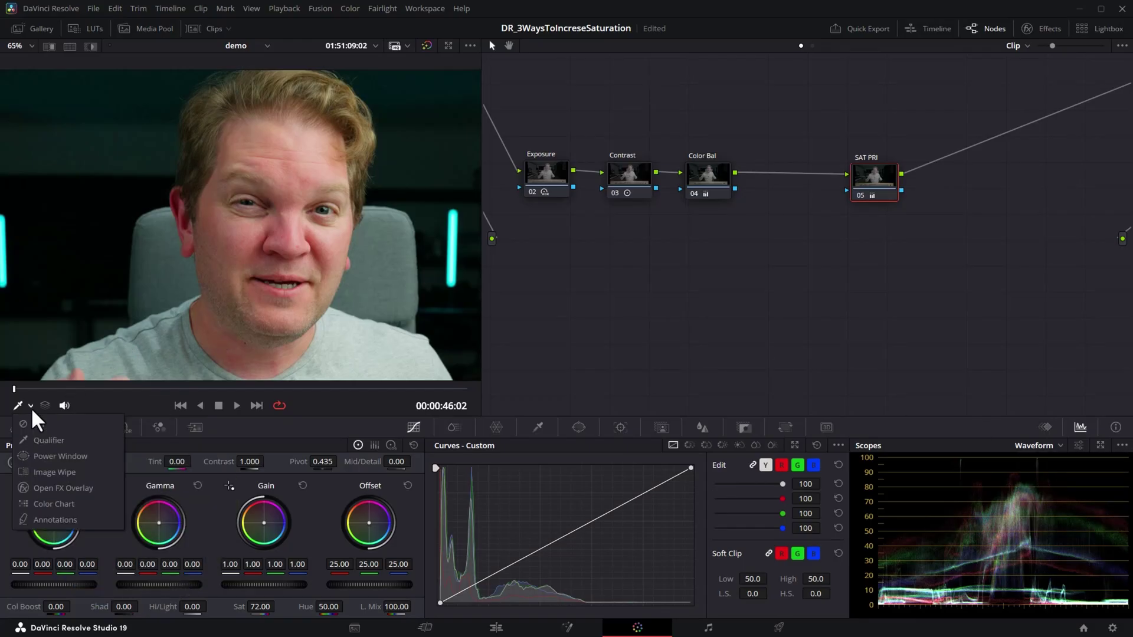
click(48, 440)
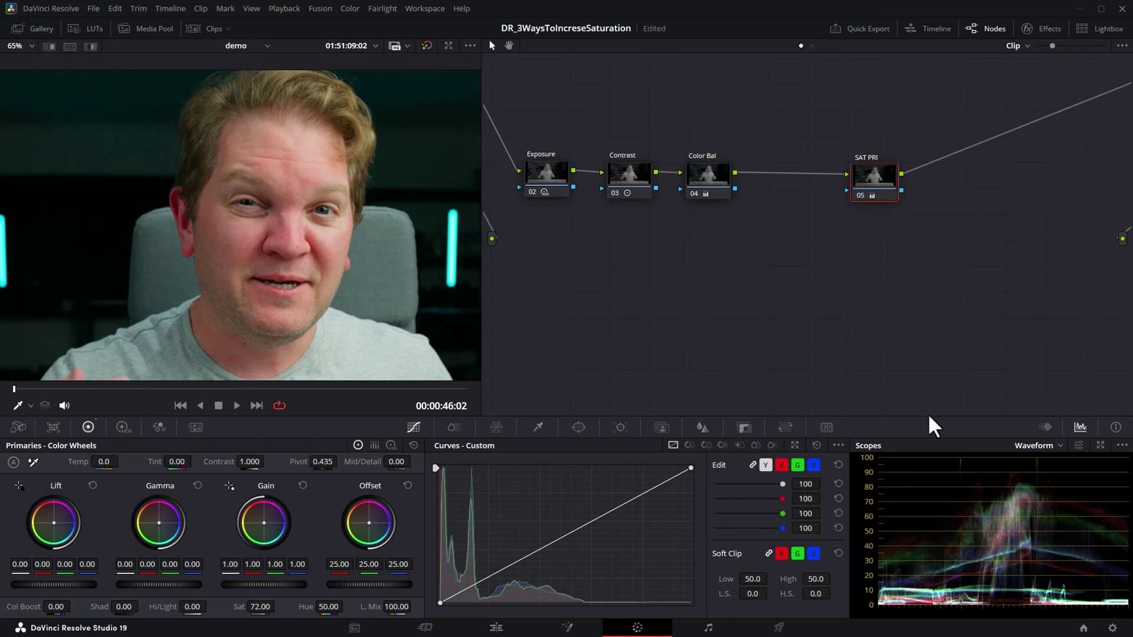
click(1080, 447)
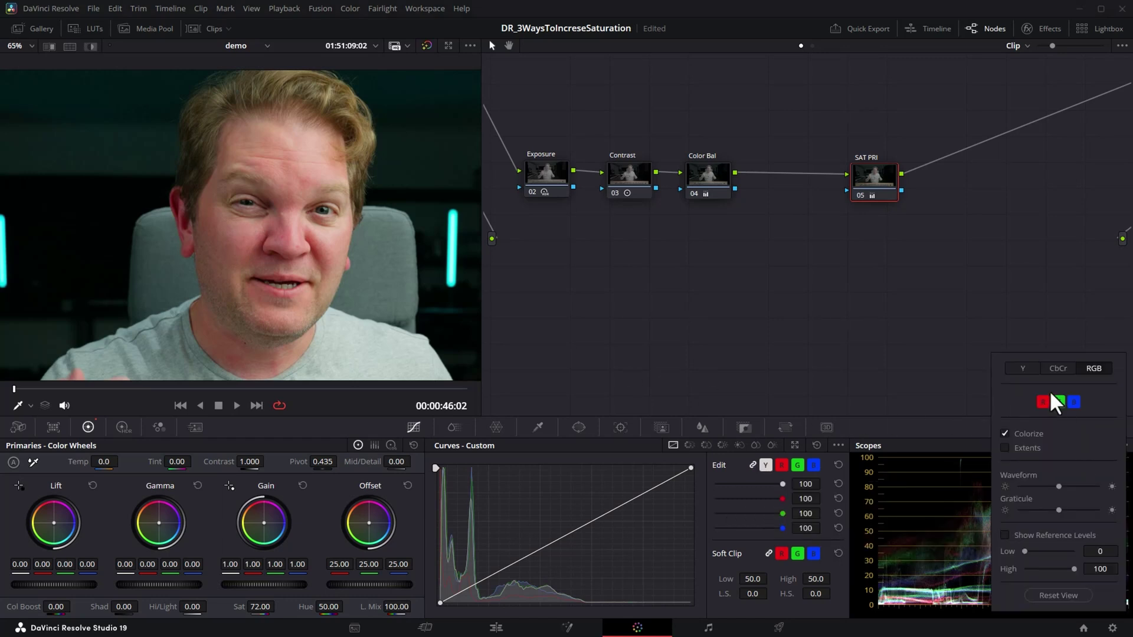
click(1026, 366)
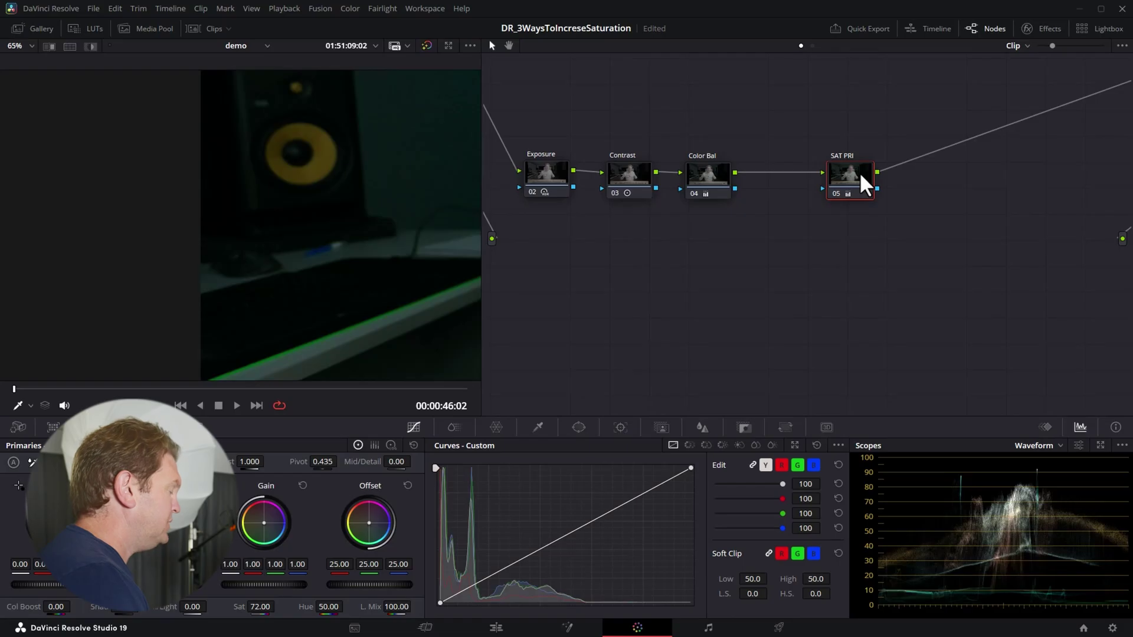
Disable the SAT PRI node and add a serial node after it.
key(ctrl+d)
key(alt+s)
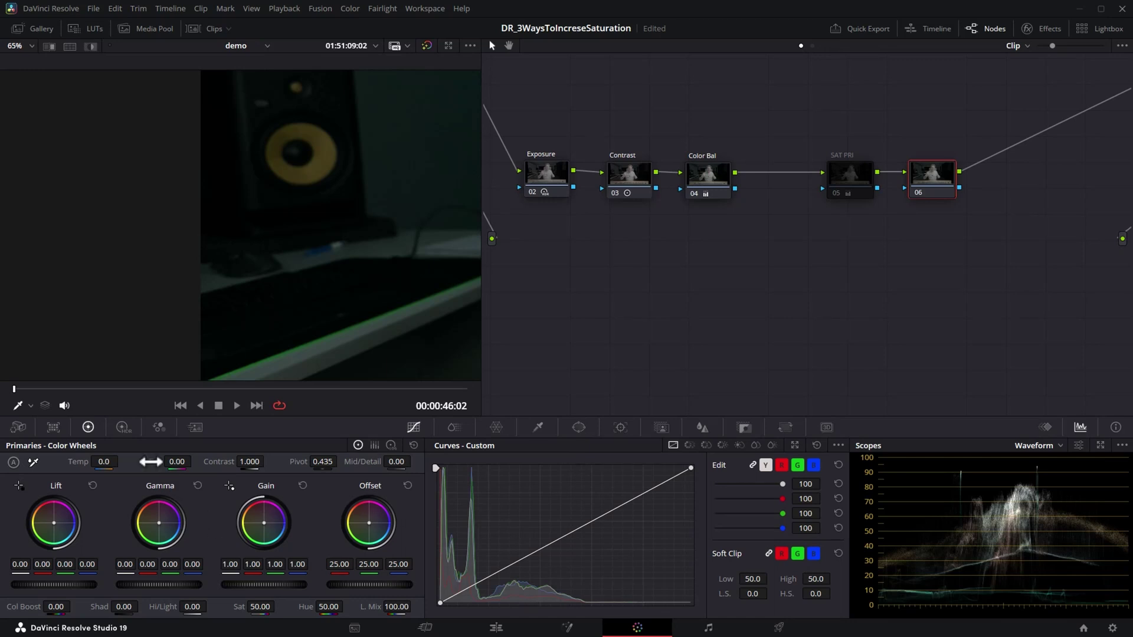
Raise the new node's overall ColorSlice saturation to 2.00, with the viewer's on-screen control set to Qualifier.
click(454, 427)
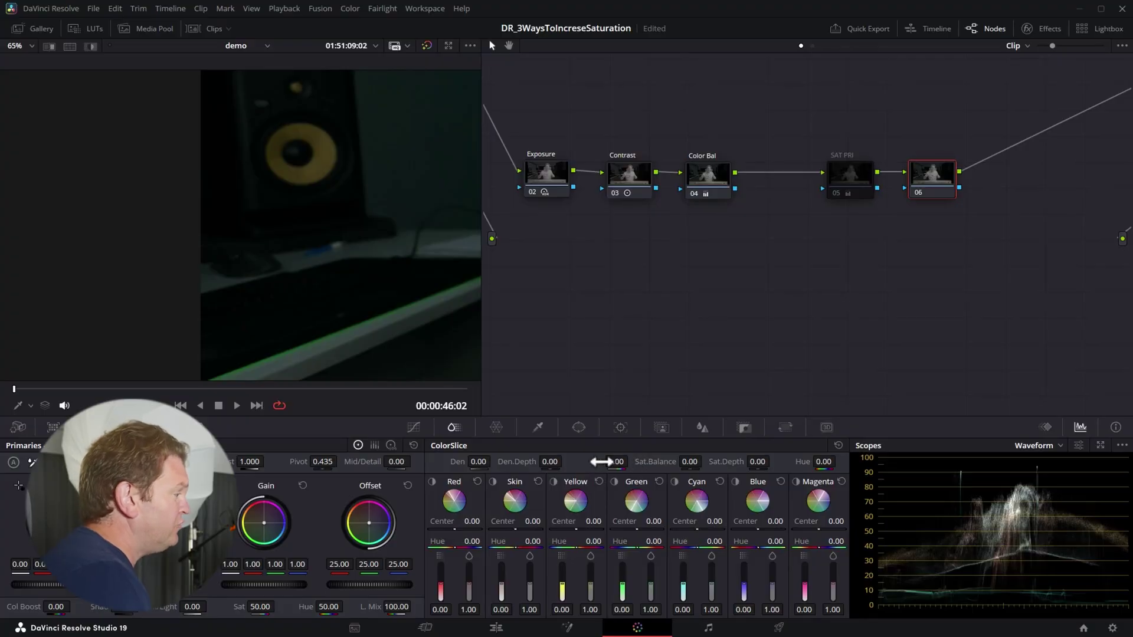
mouse_move(594, 462)
mouse_down()
mouse_move(631, 461)
mouse_move(597, 461)
mouse_up()
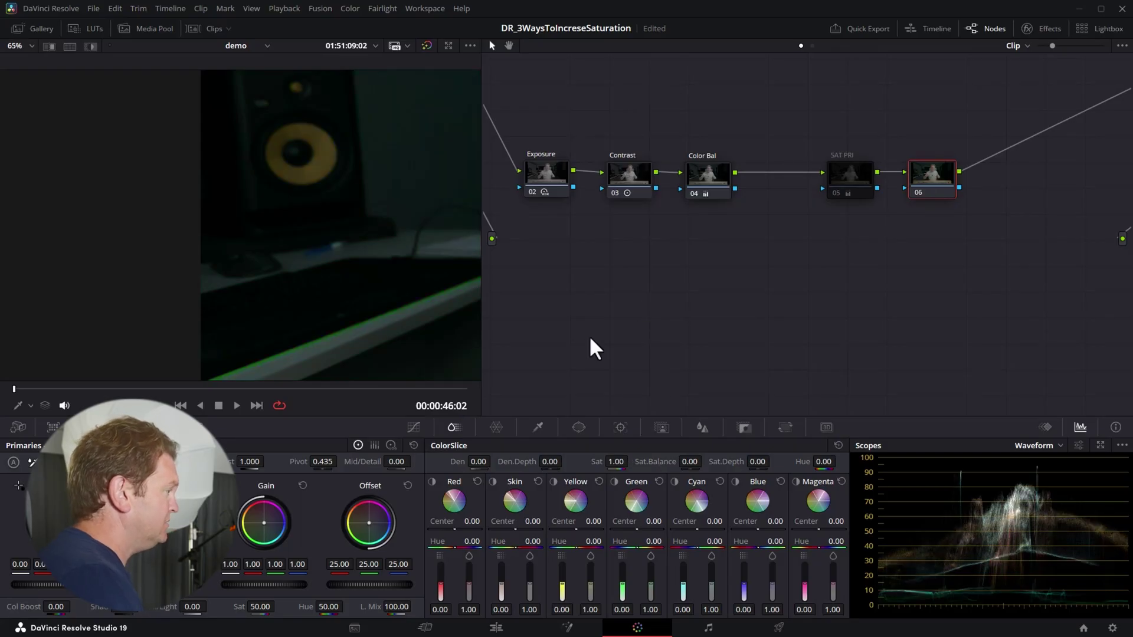
click(18, 406)
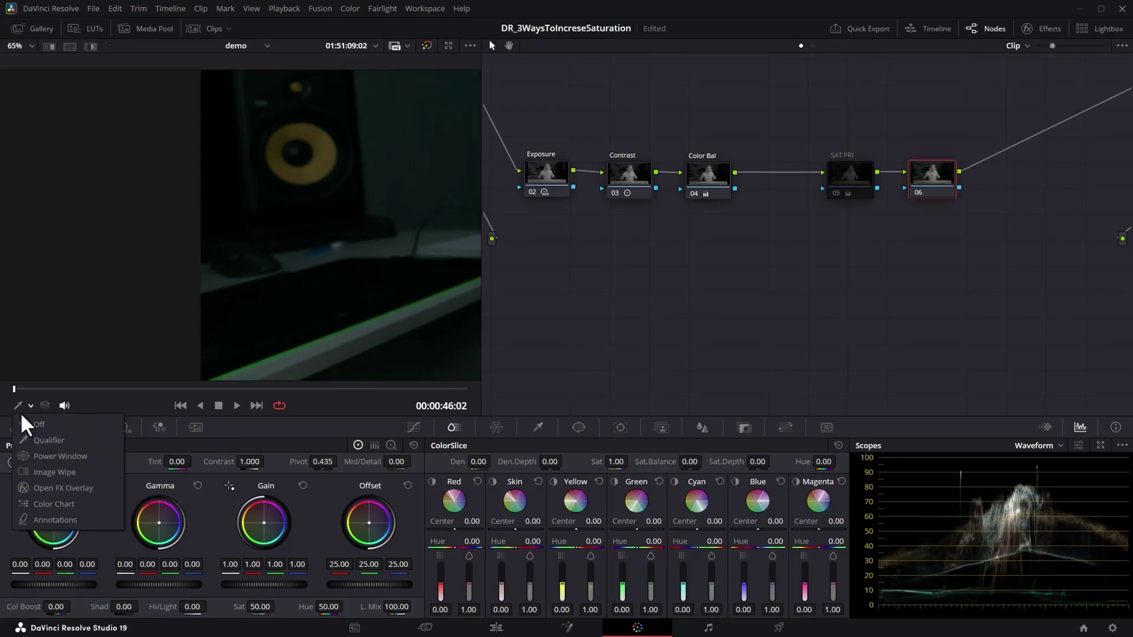
click(31, 435)
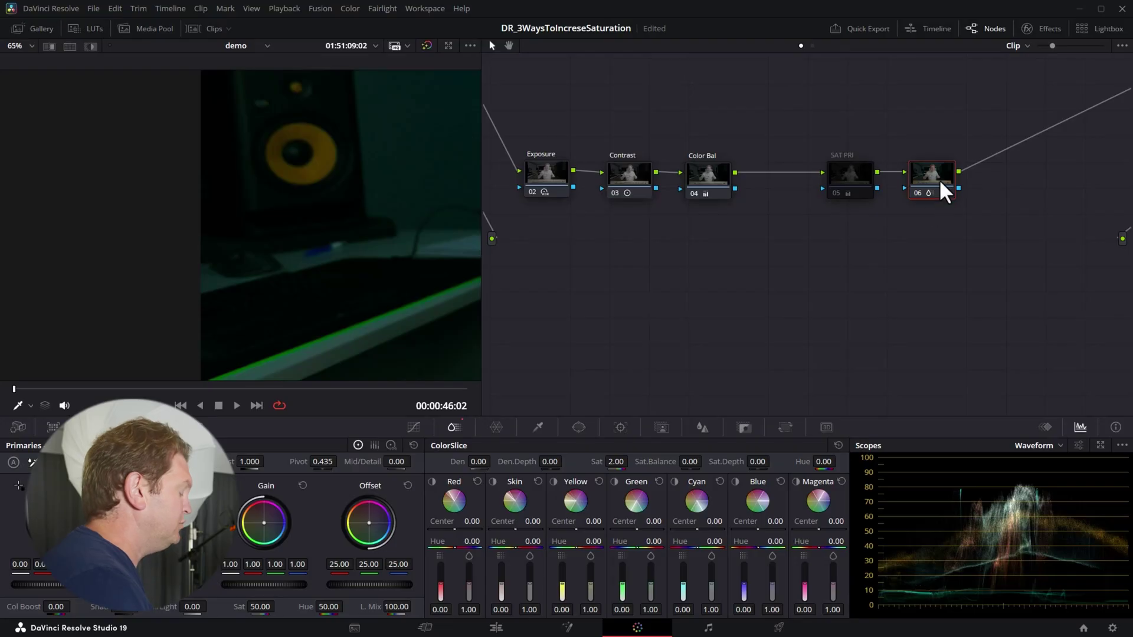
Disable the ColorSlice node 06 and add a serial node after it, lined up with the other nodes.
key(alt+s)
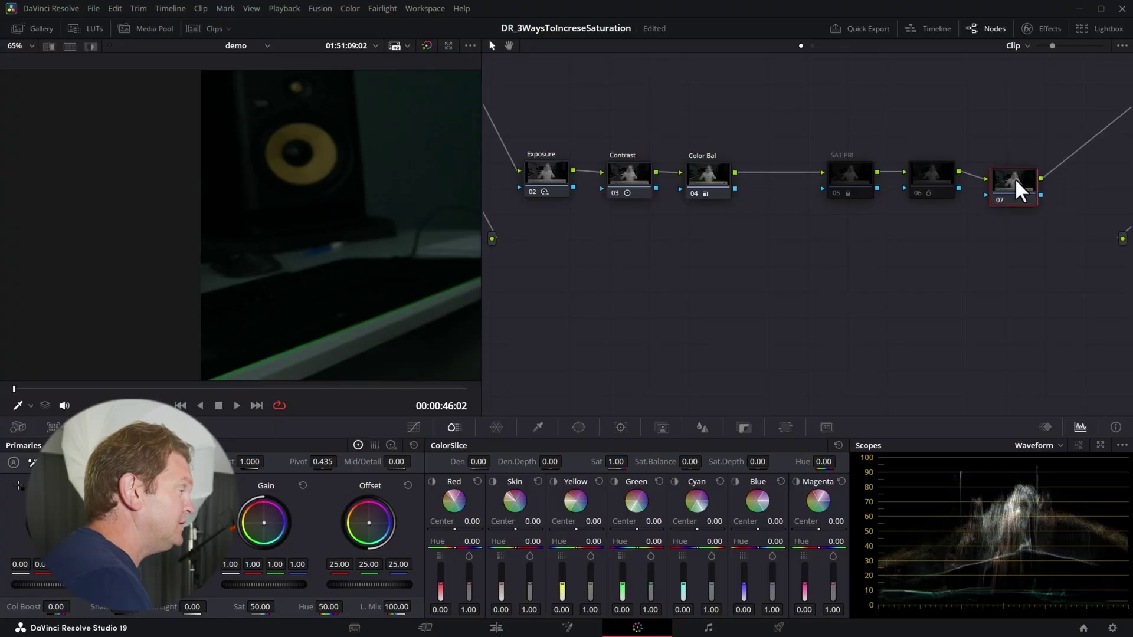
drag(1016, 179, 1026, 169)
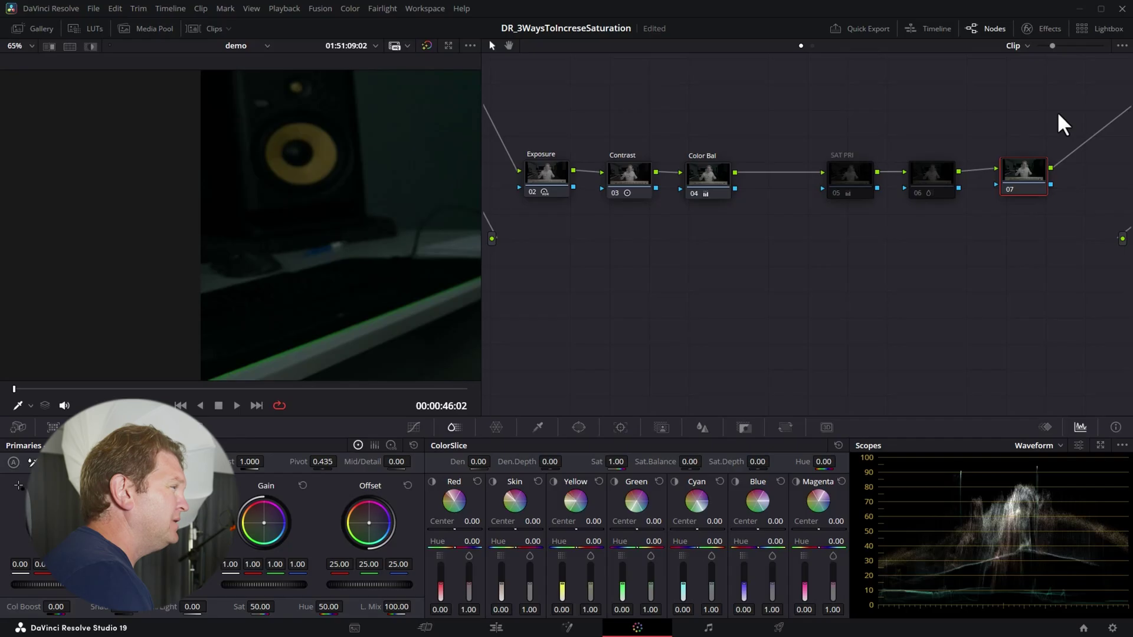
drag(1036, 174, 1022, 175)
Set the color space of node 07 to HSV.
right_click(1022, 174)
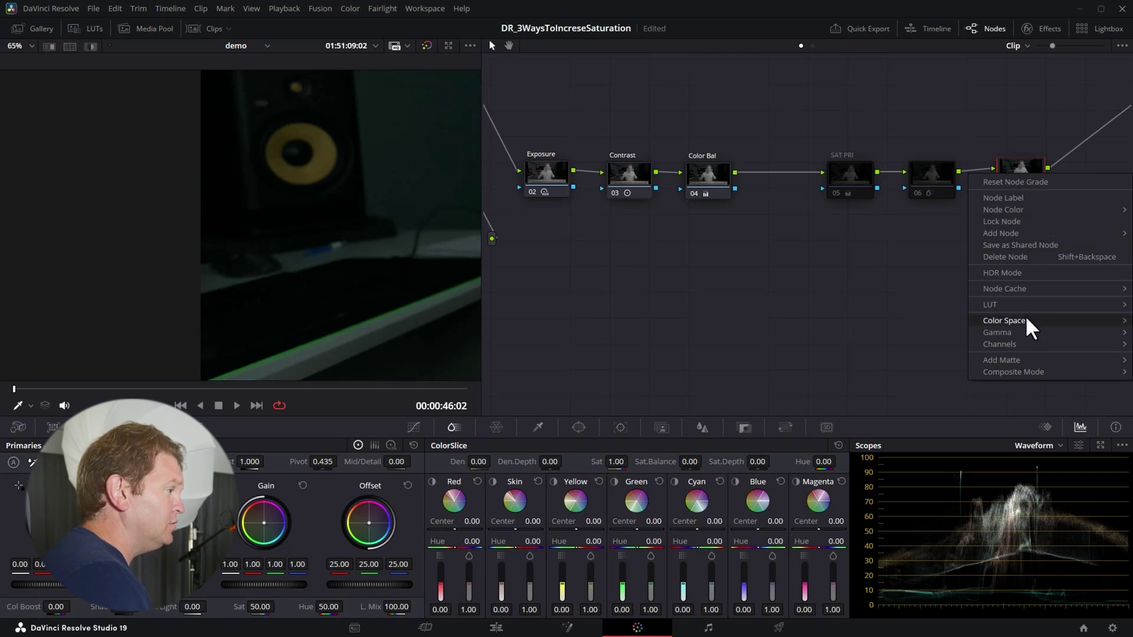
mouse_move(1026, 319)
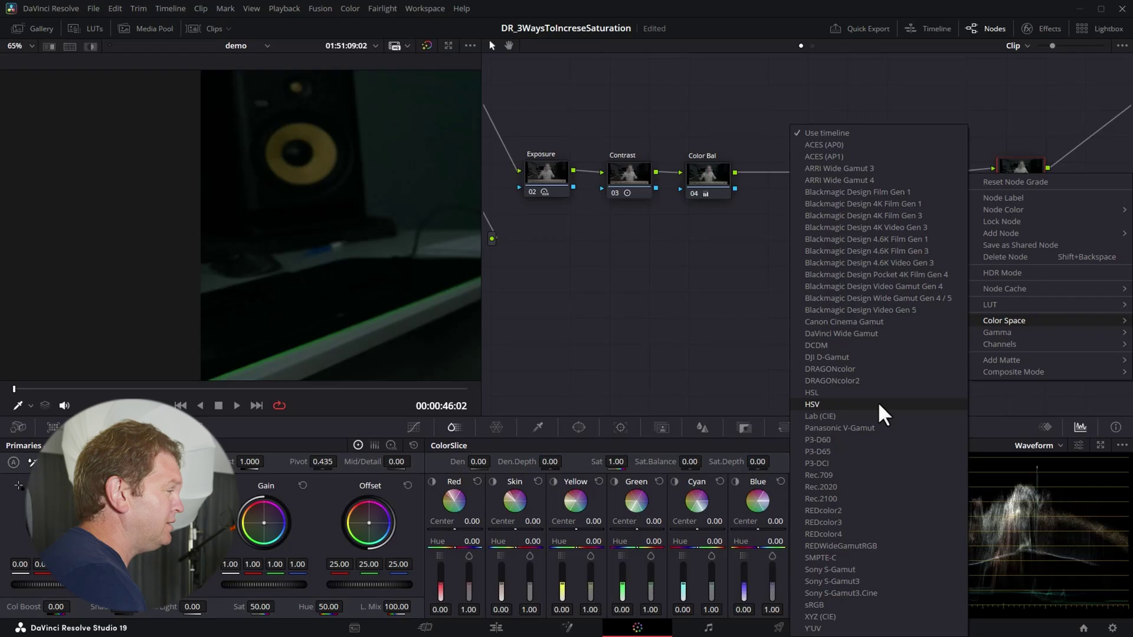
click(855, 404)
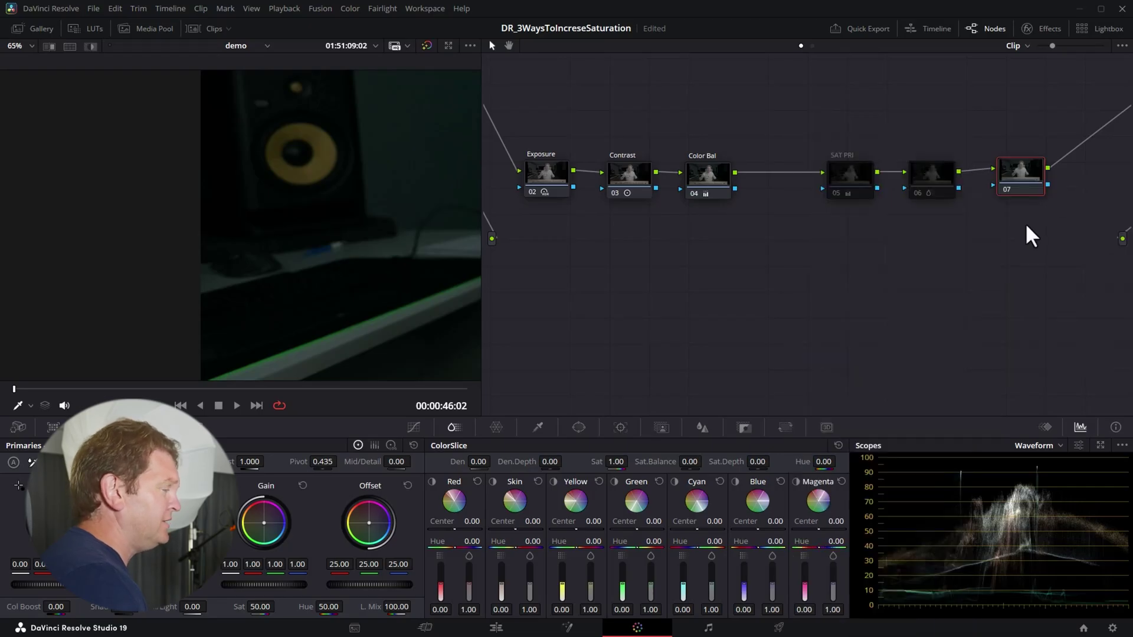
Disable Channel 1 and Channel 3 on node 07 so that only Channel 2 is affected.
right_click(1025, 195)
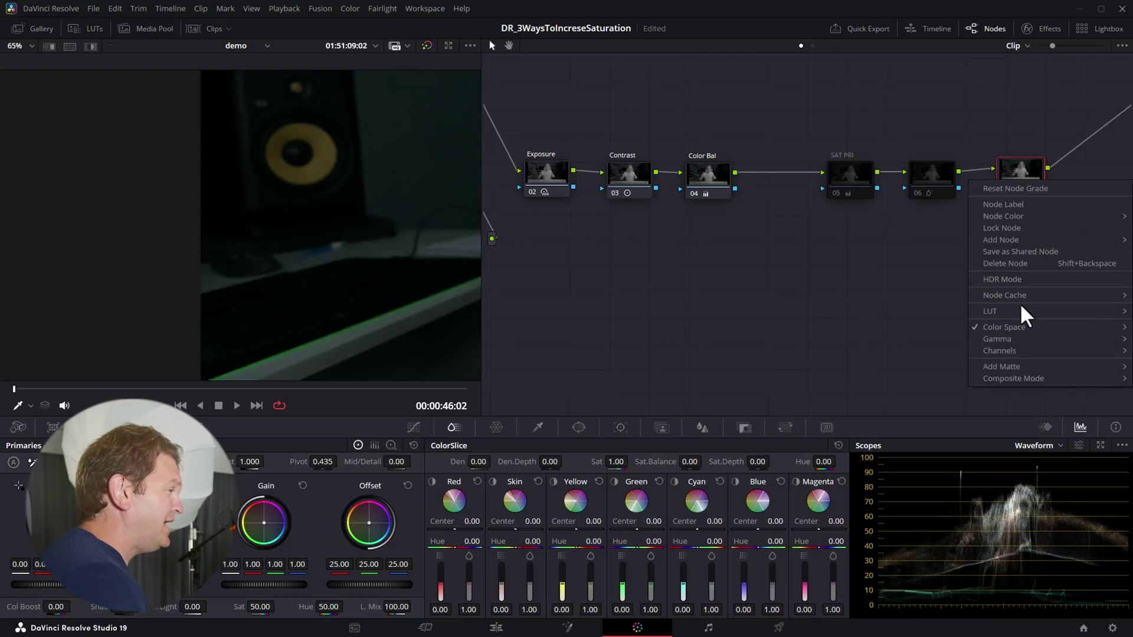
mouse_move(1026, 352)
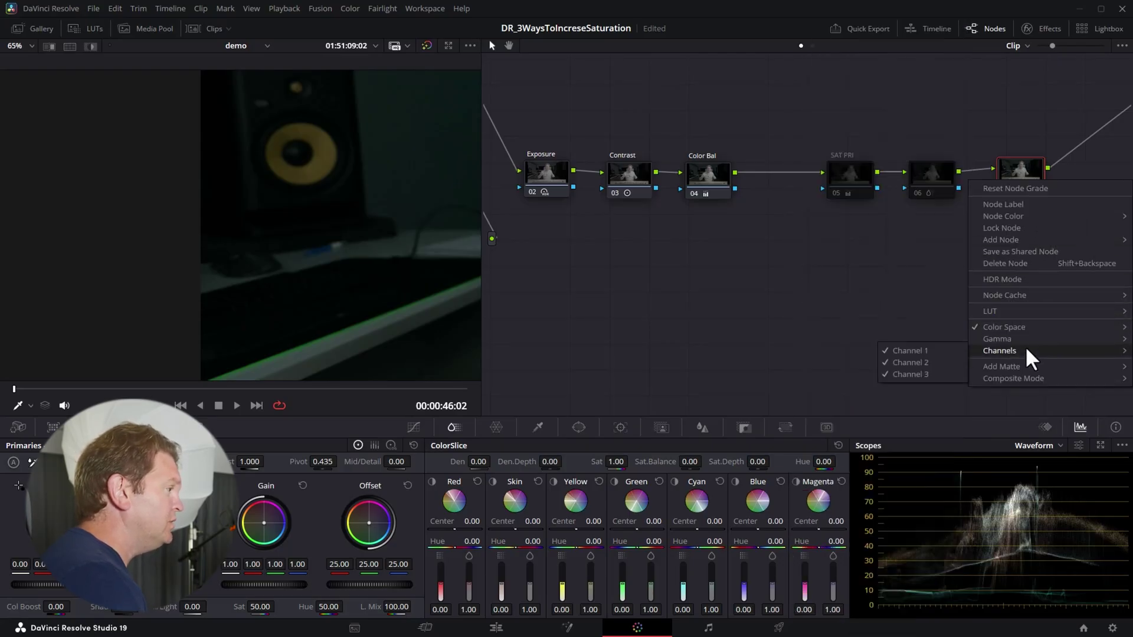
click(909, 351)
right_click(1021, 173)
mouse_move(1028, 343)
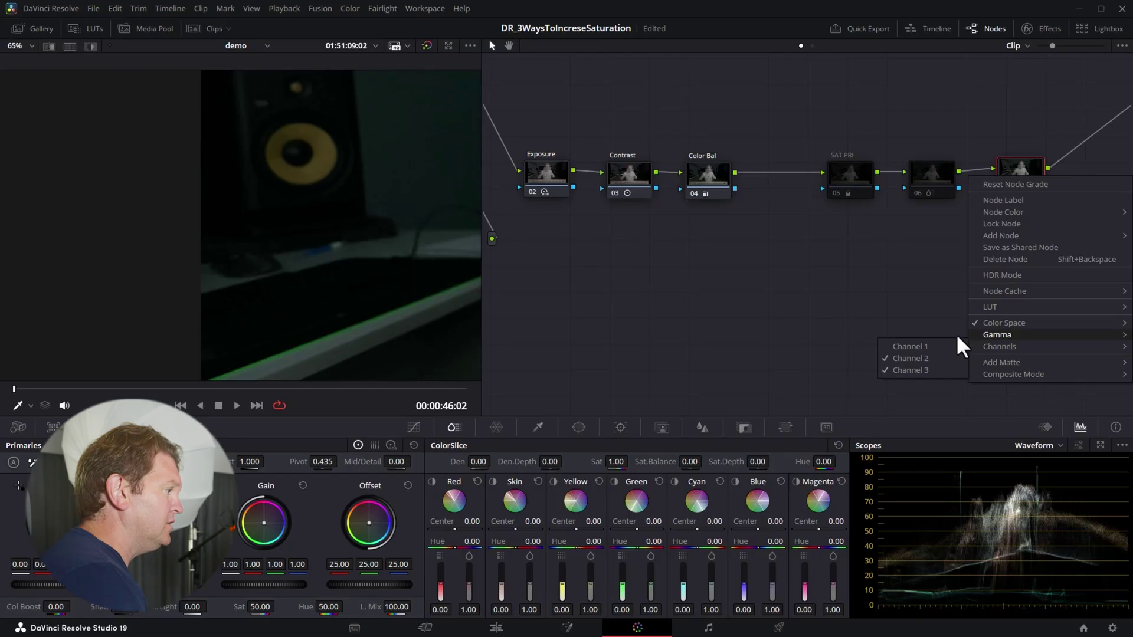
click(916, 368)
right_click(1019, 163)
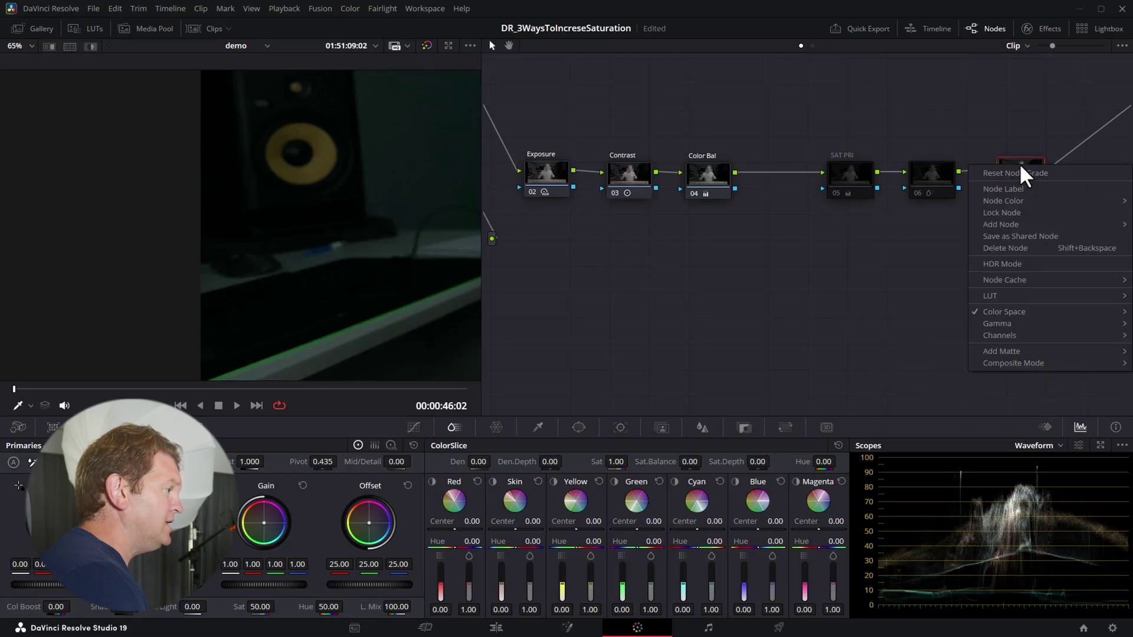
mouse_move(1023, 334)
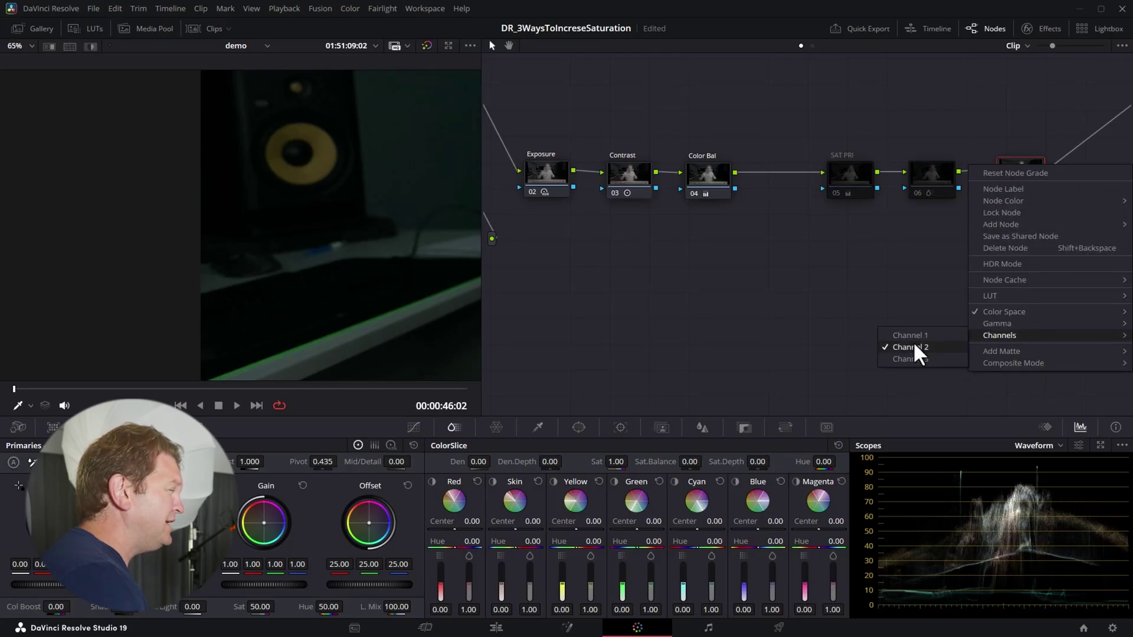
click(946, 347)
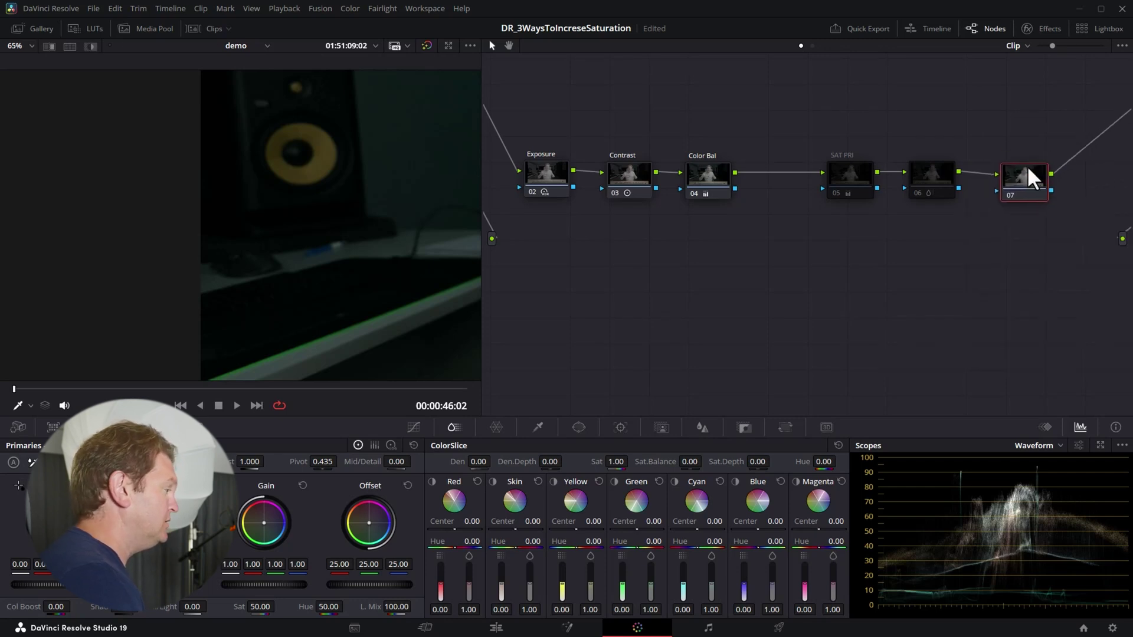